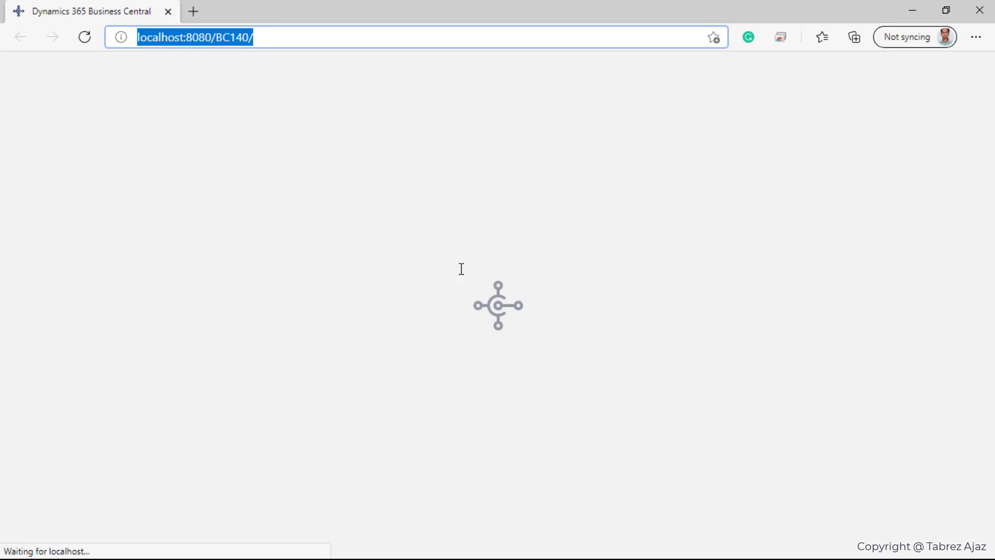
- Launch Business Central Administration and widen the console tree until the full local server node name fits
left_click(459, 269)
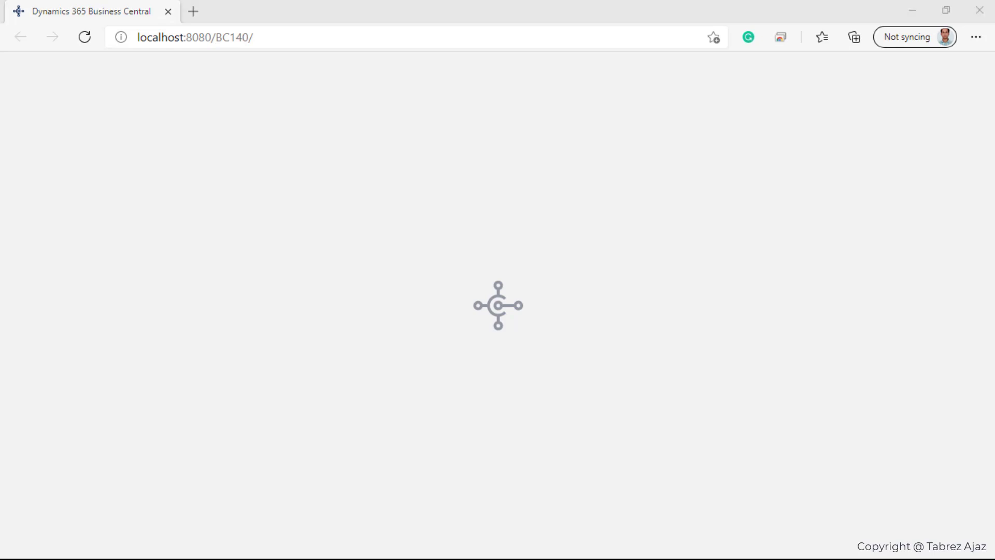
key("super")
scroll(112, 348, "down", 4)
scroll(112, 348, "down", 1)
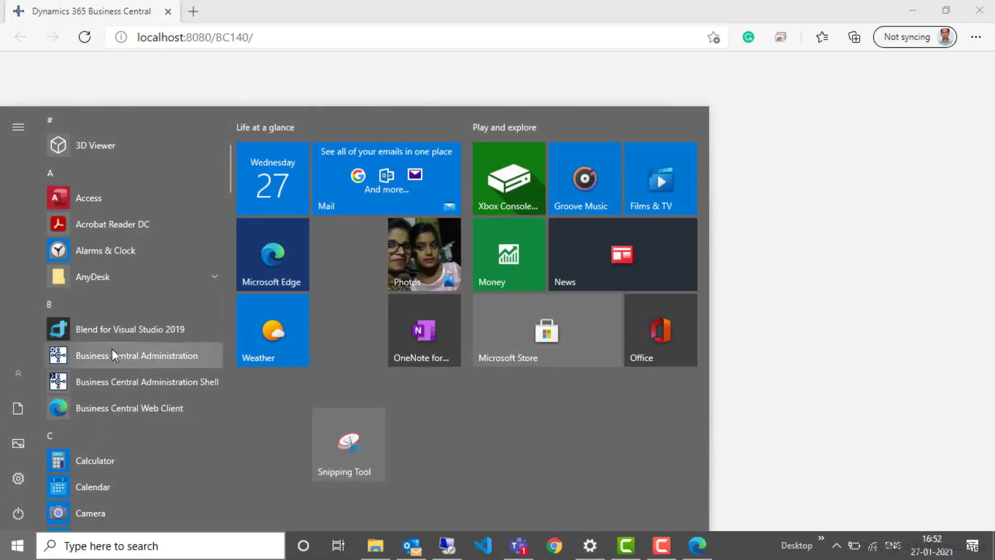
left_click(144, 355)
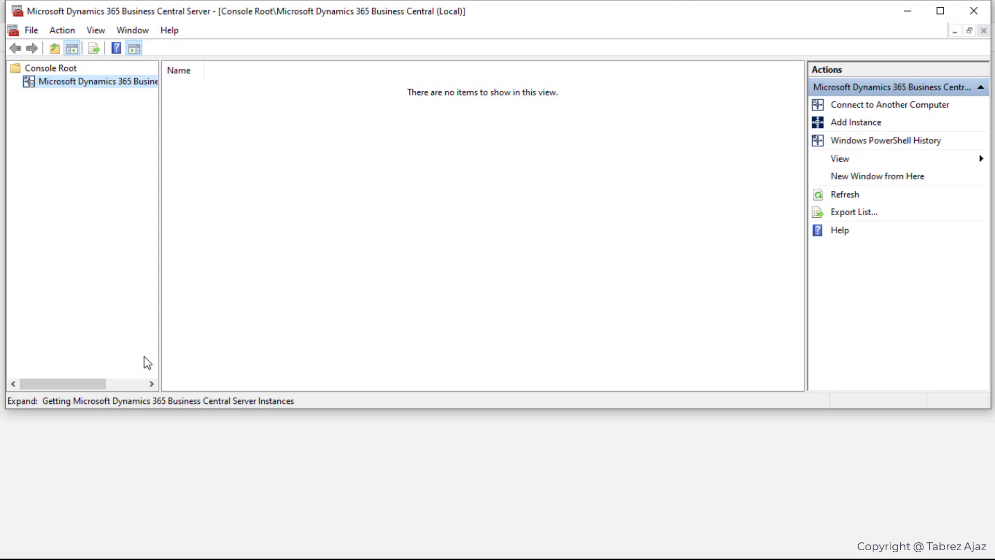
left_click_drag(159, 131, 267, 157)
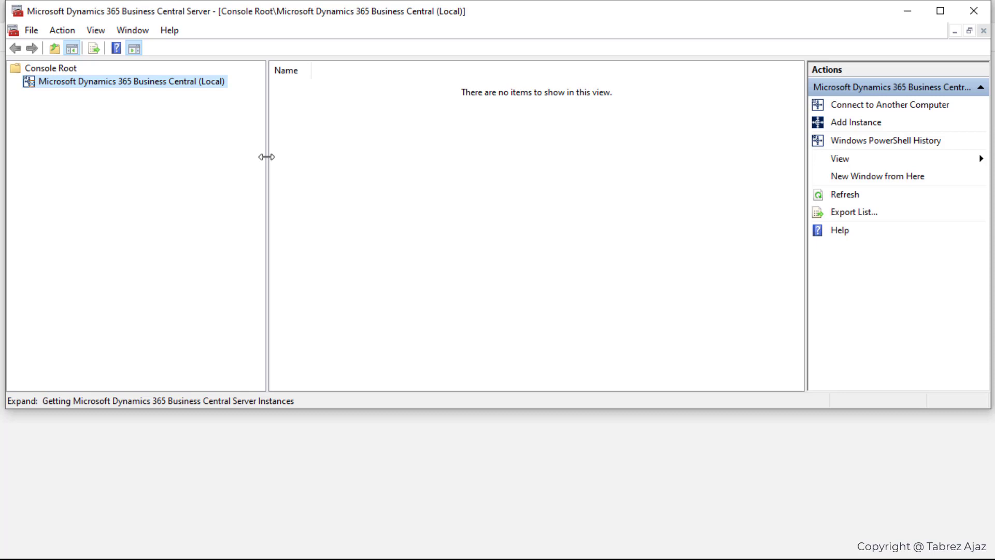
left_click_drag(266, 157, 237, 161)
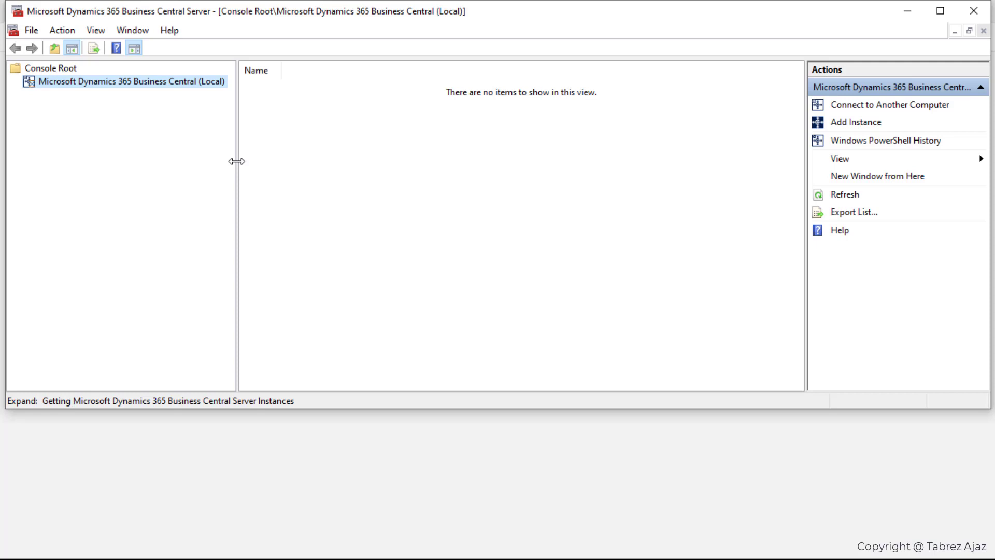
- Launch the Business Central Administration Shell
key("super")
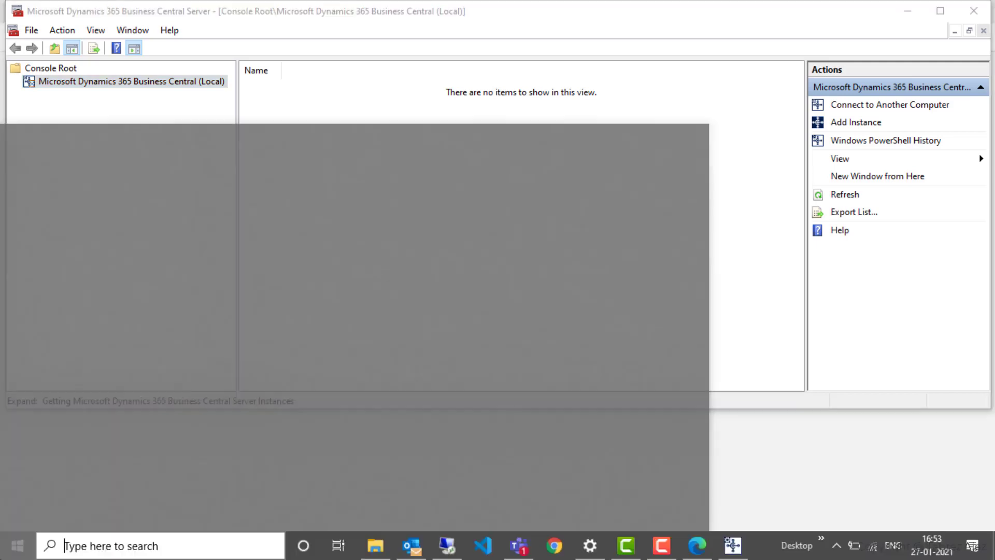
scroll(128, 447, "down", 3)
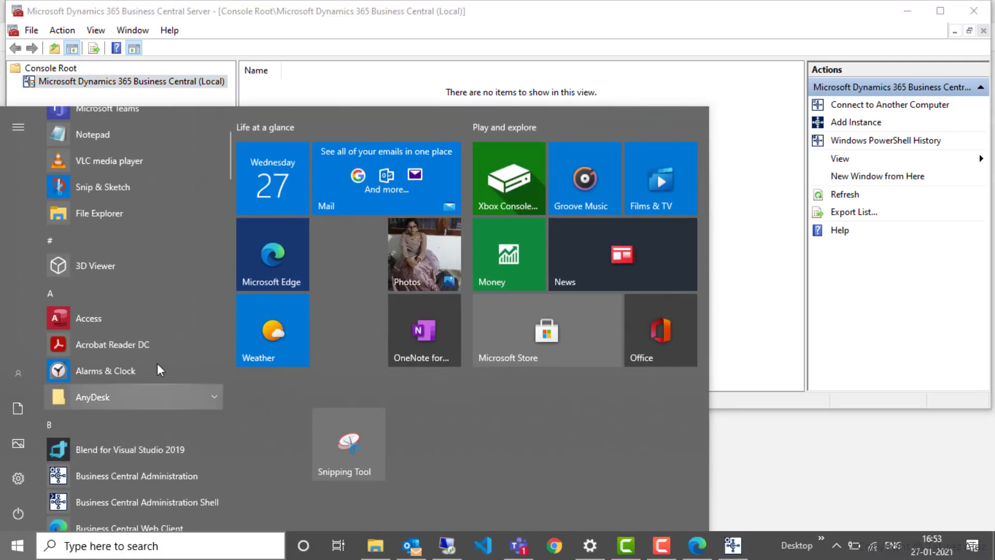
scroll(156, 362, "down", 2)
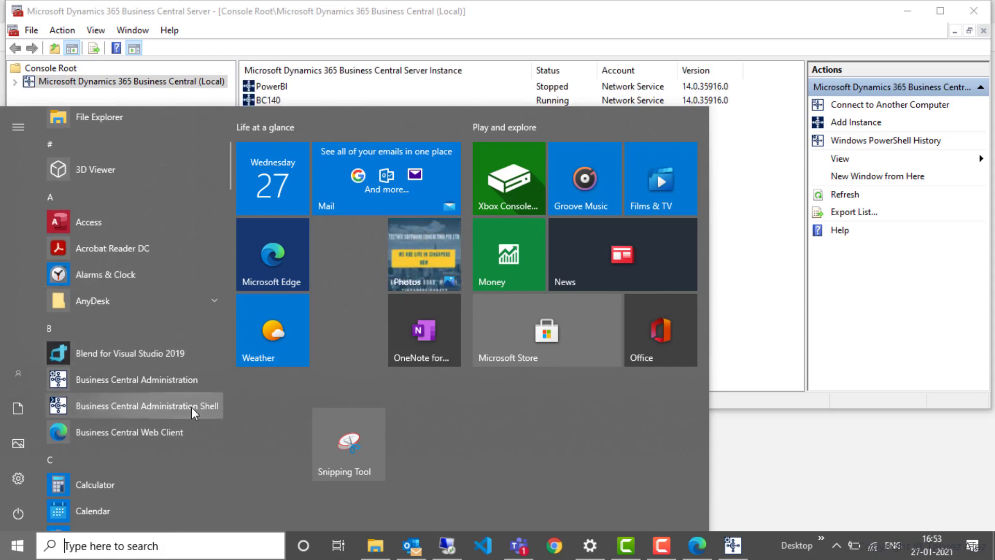
left_click(150, 409)
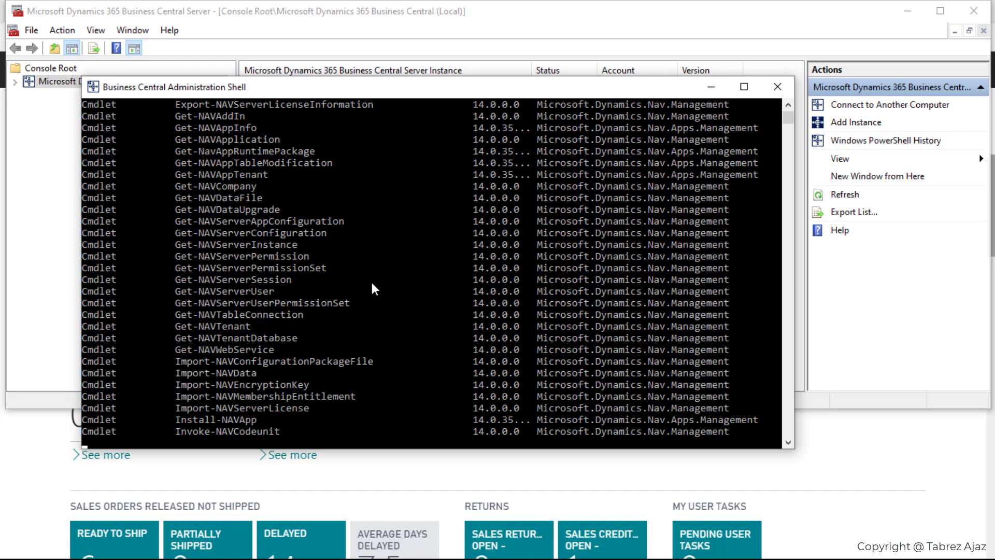
- Examine the list of available NAV cmdlets in the Administration Shell, and minimize the shell window
scroll(276, 254, "up", 15)
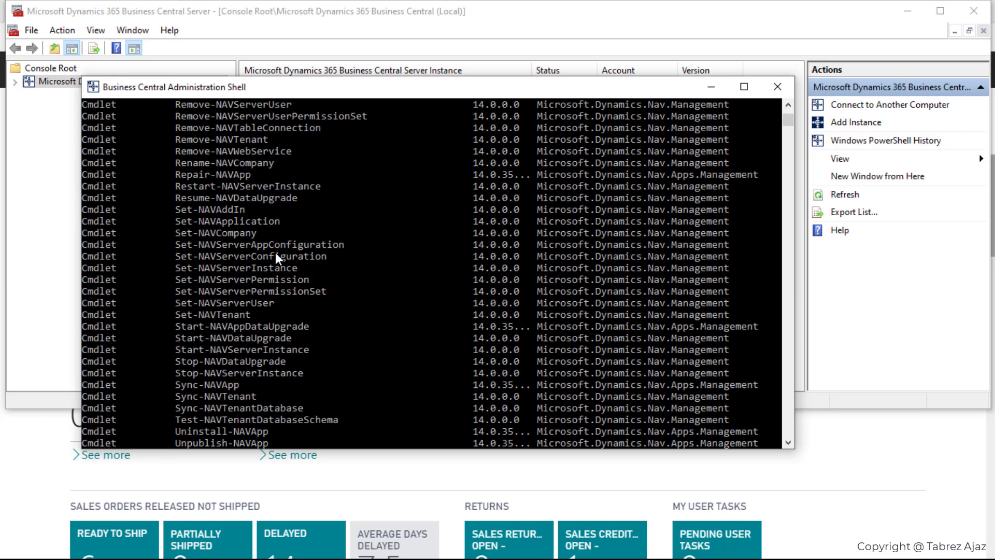
scroll(275, 254, "up", 11)
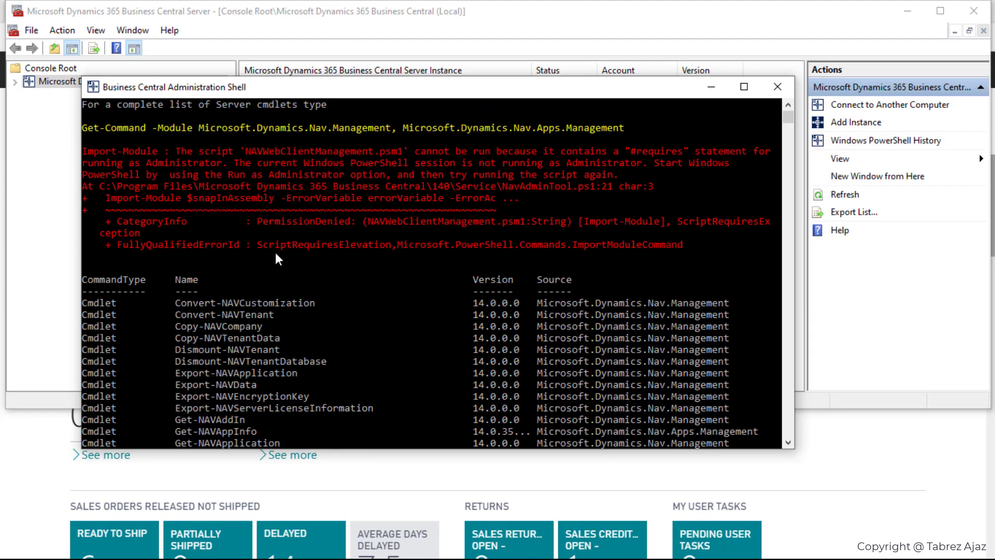
scroll(275, 254, "down", 3)
scroll(275, 253, "down", 10)
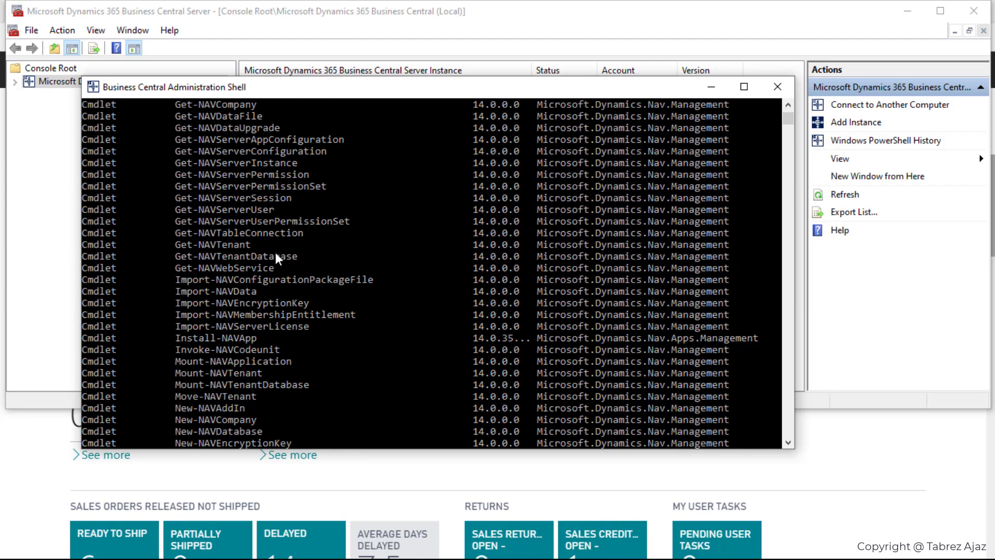
scroll(275, 253, "down", 1)
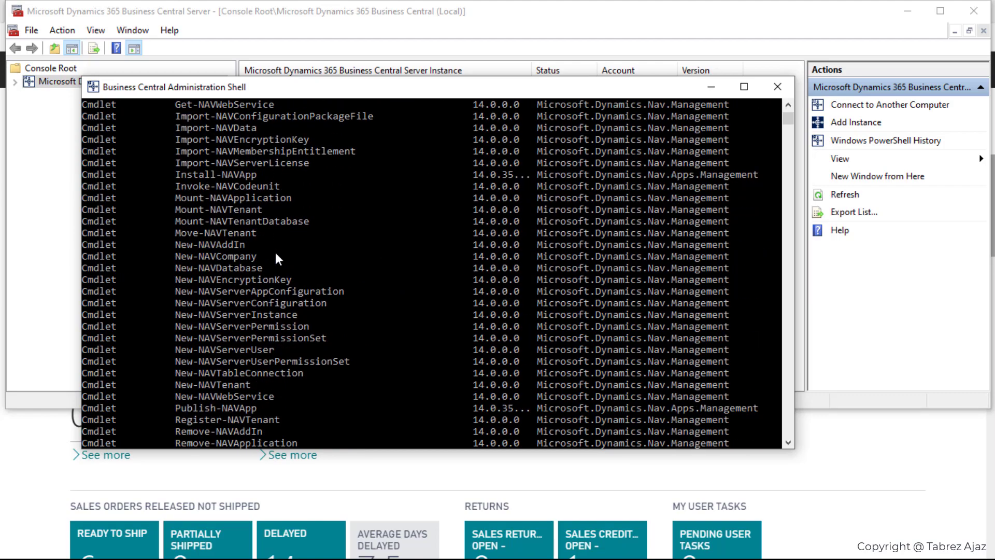
scroll(275, 253, "down", 3)
scroll(275, 253, "down", 16)
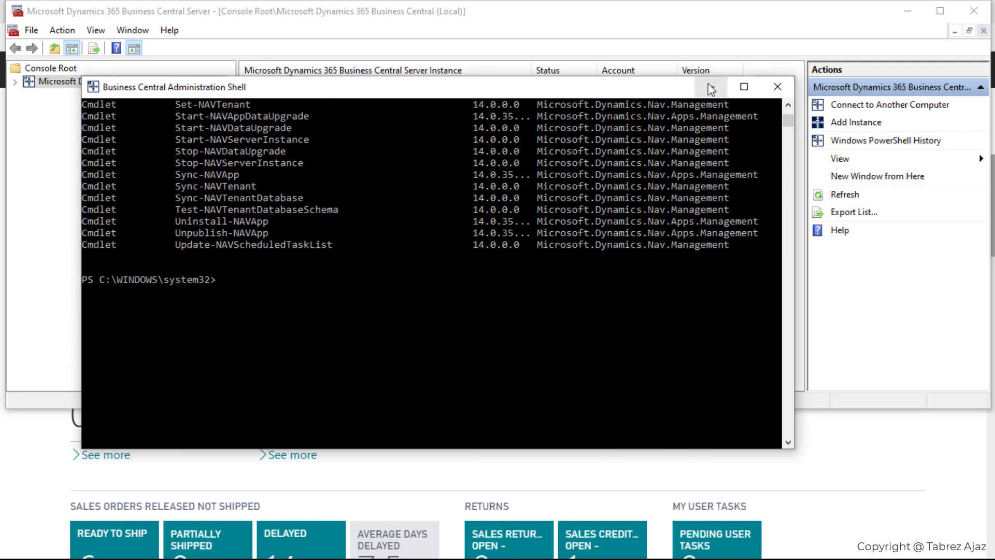
scroll(294, 299, "up", 2)
scroll(296, 305, "up", 6)
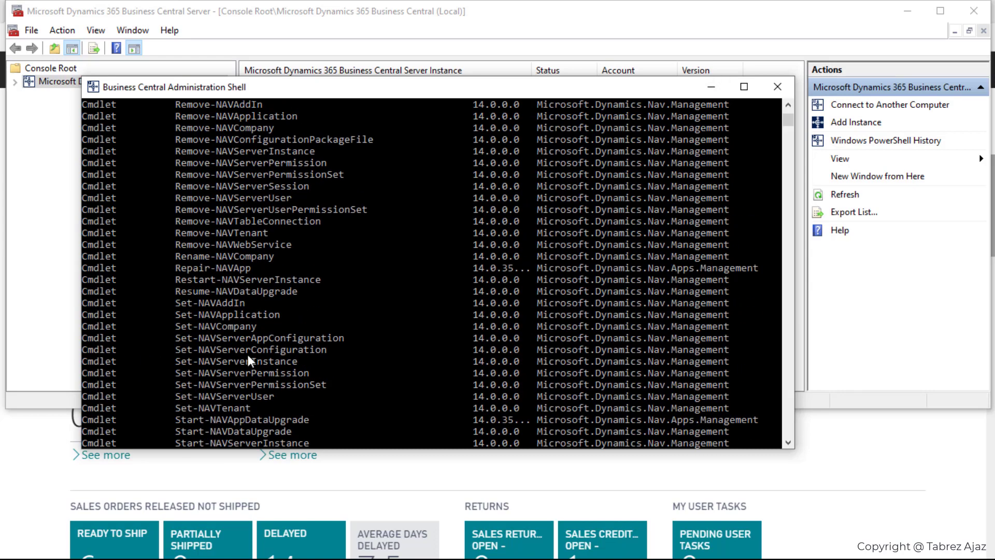
left_click(710, 87)
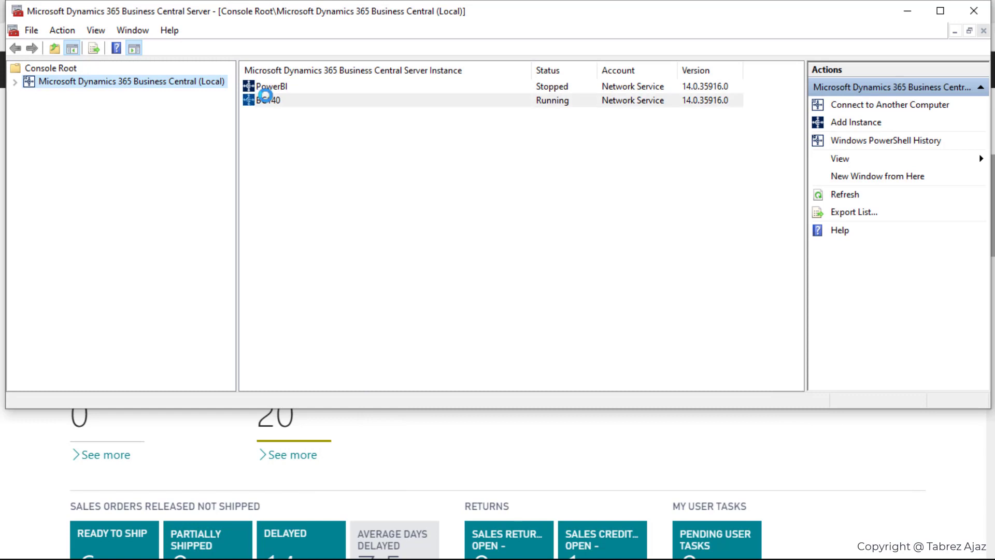
- Inspect the PowerBI and BC140 server instances, and open BC140 under the local Business Central node
left_click(293, 102)
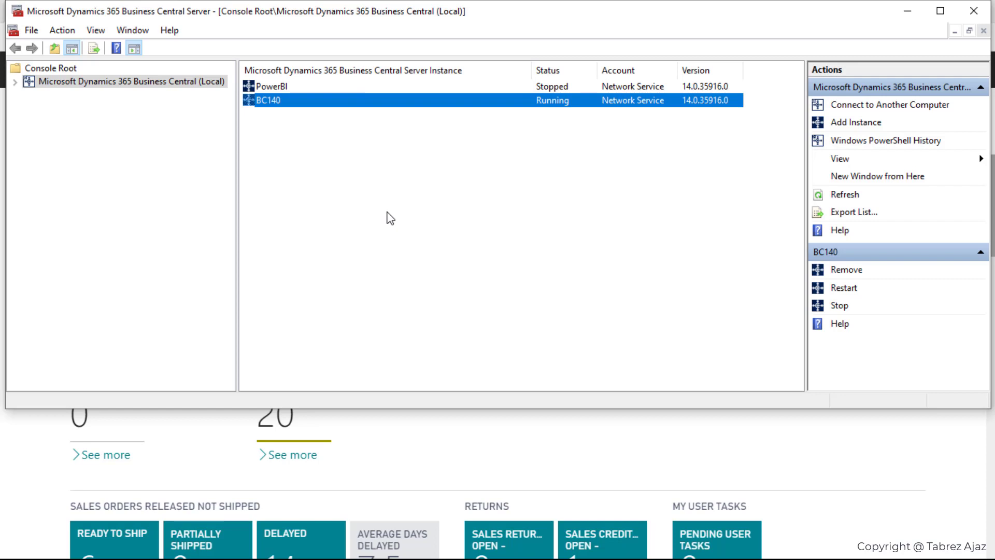
left_click(284, 85)
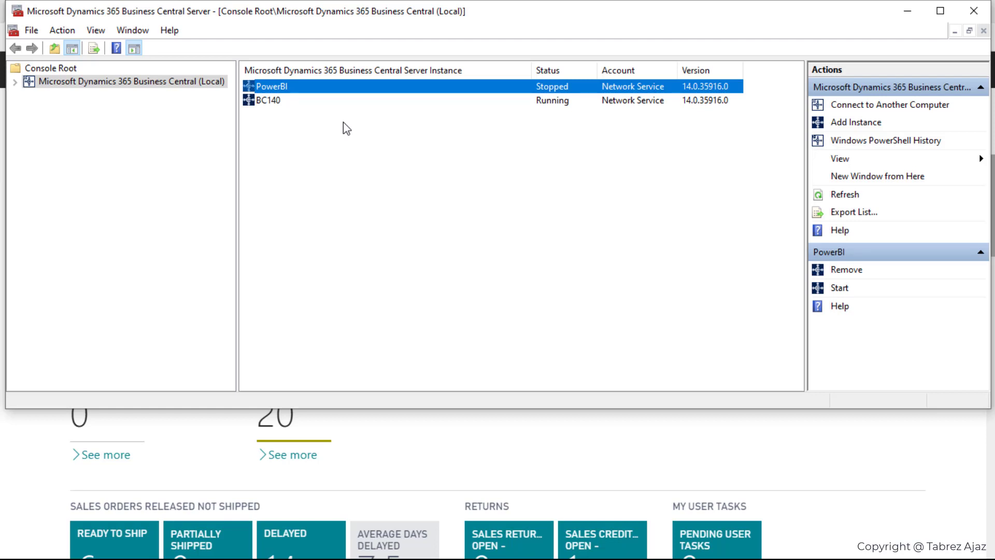
left_click(265, 100)
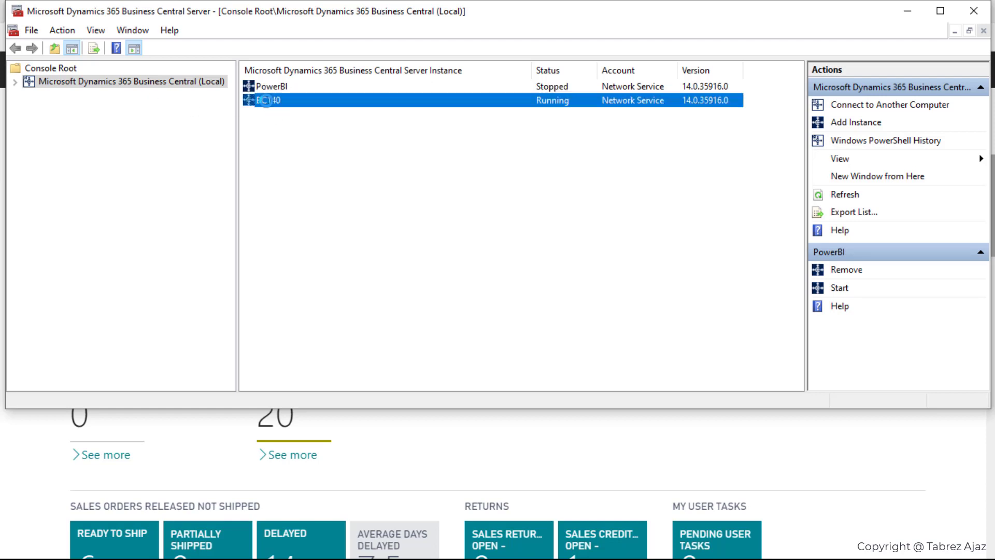
left_click(16, 82)
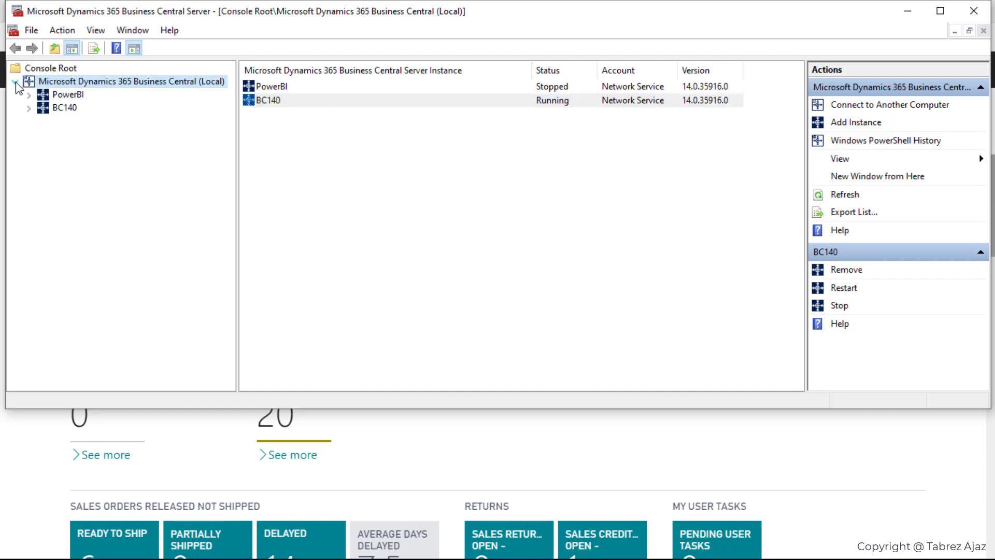
left_click(65, 110)
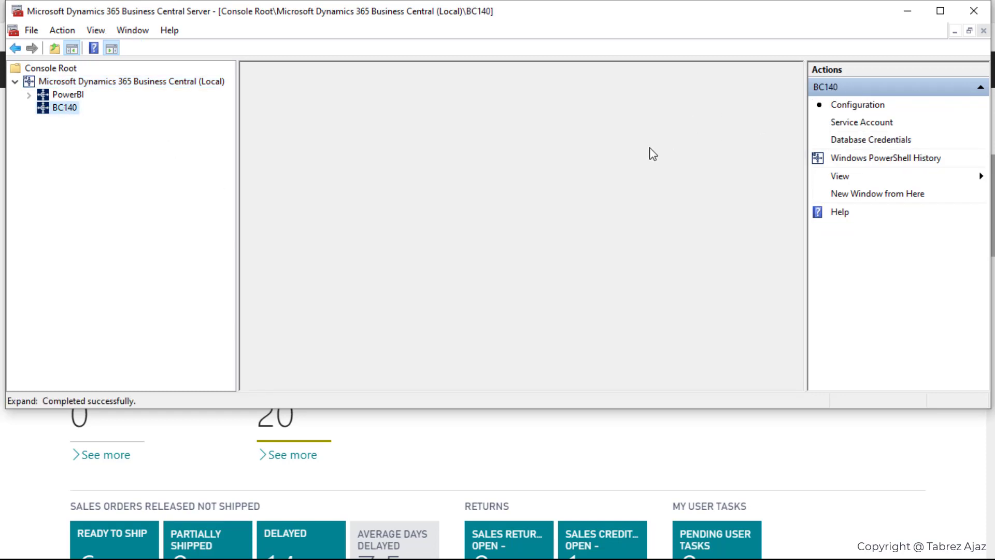
- Switch to the Business Central web client, review the Sales Order Processor home page, and browse the Customers list
left_click(843, 448)
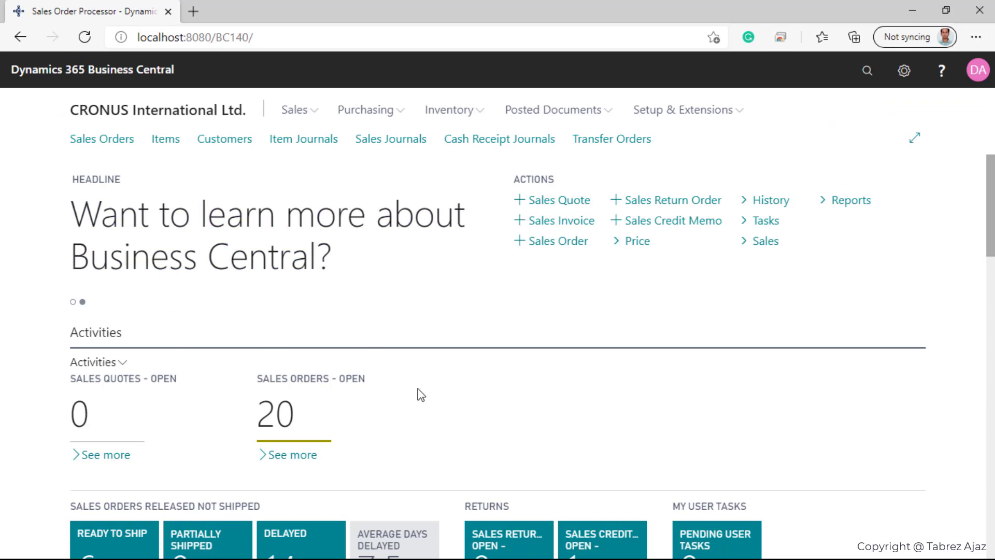
scroll(888, 294, "down", 4)
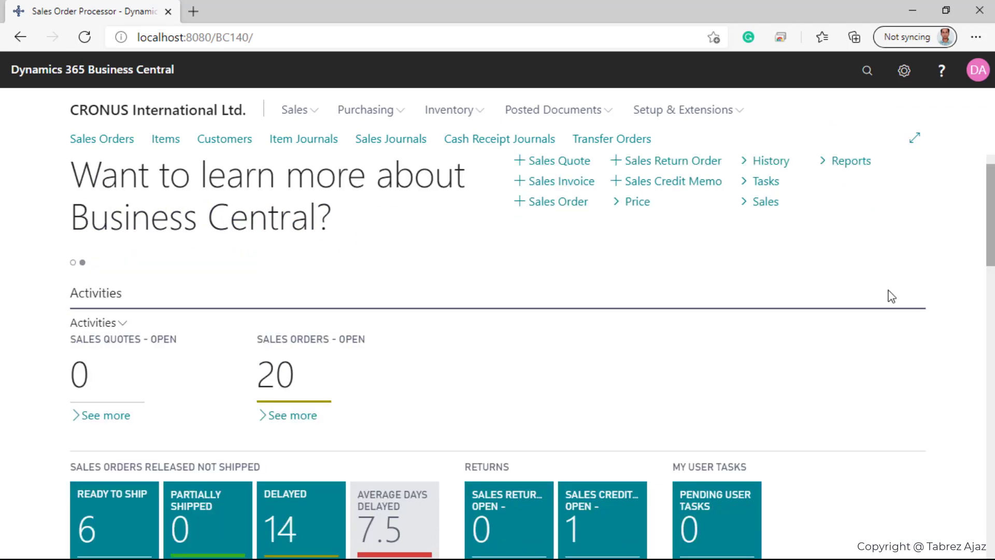
scroll(900, 310, "down", 3)
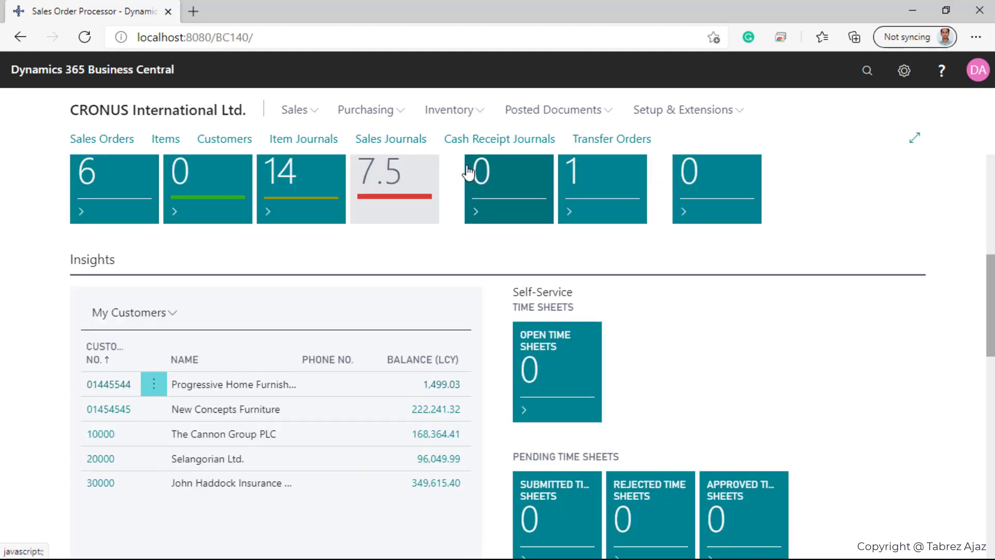
left_click(217, 146)
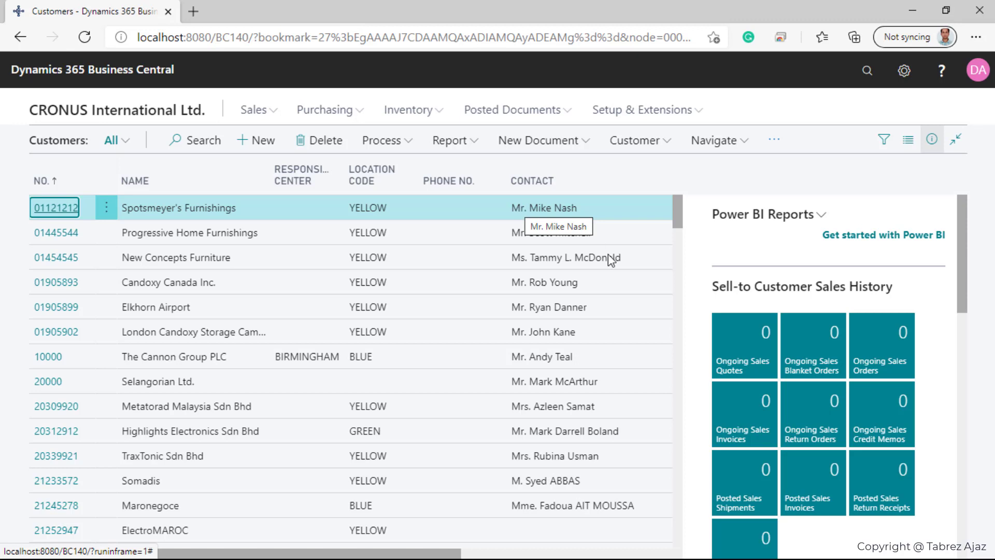
scroll(643, 383, "down", 2)
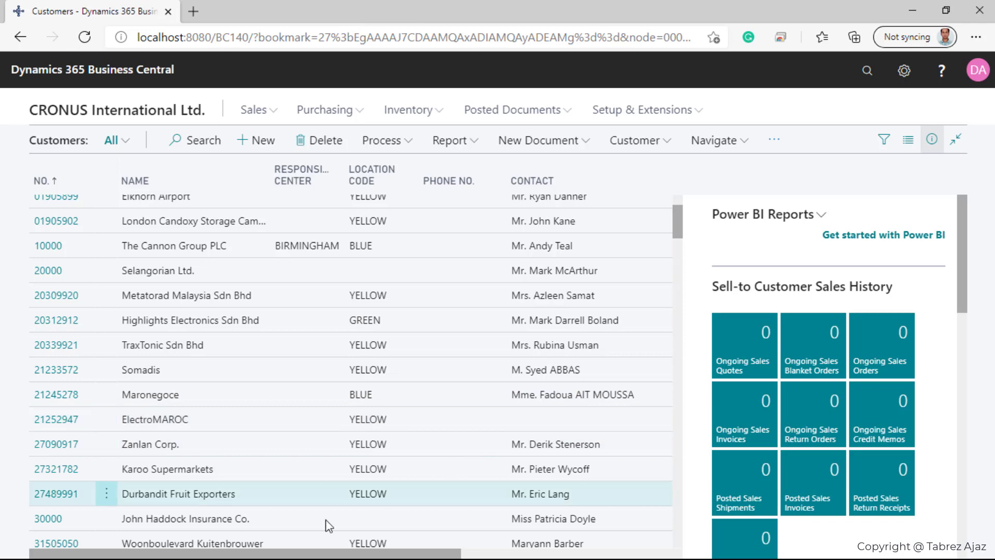
- Look through the installed Windows programs, and minimize the BC.35970 setup folder window to return to the Customers list
left_click(4, 552)
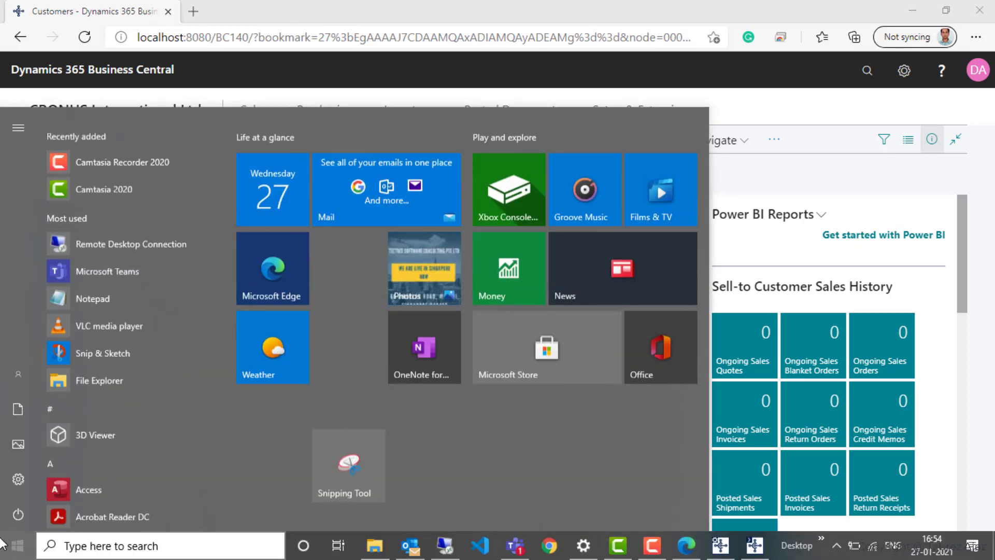
scroll(171, 469, "down", 5)
scroll(171, 468, "down", 2)
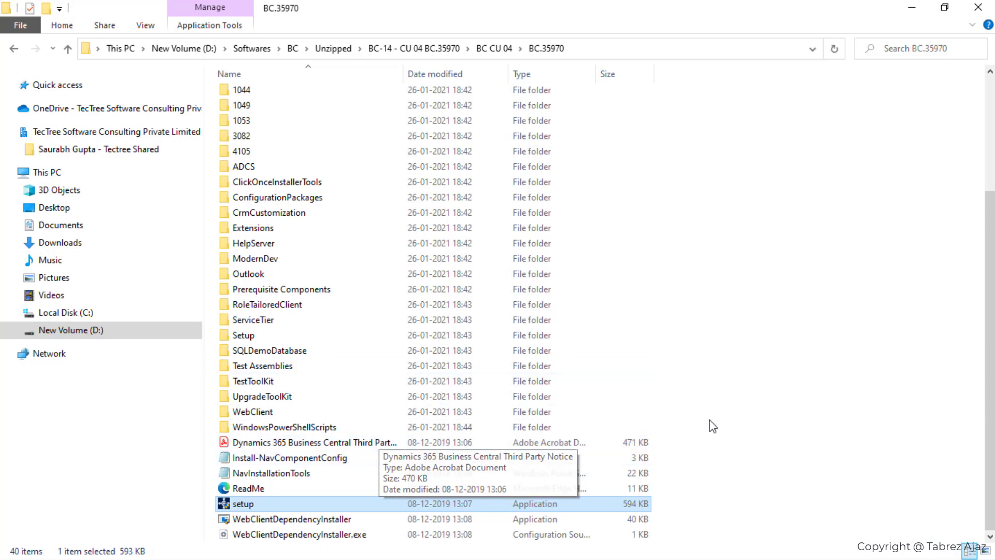
left_click(918, 10)
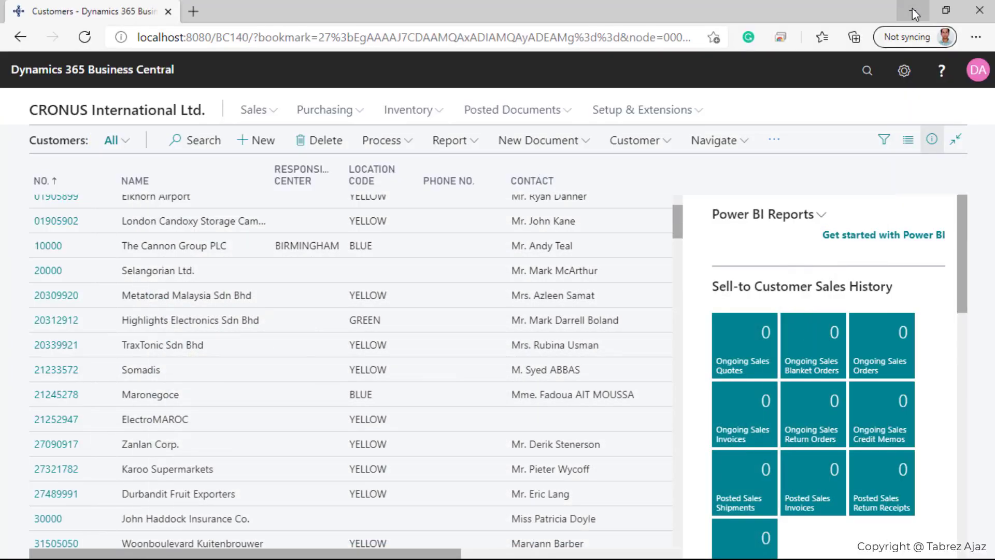